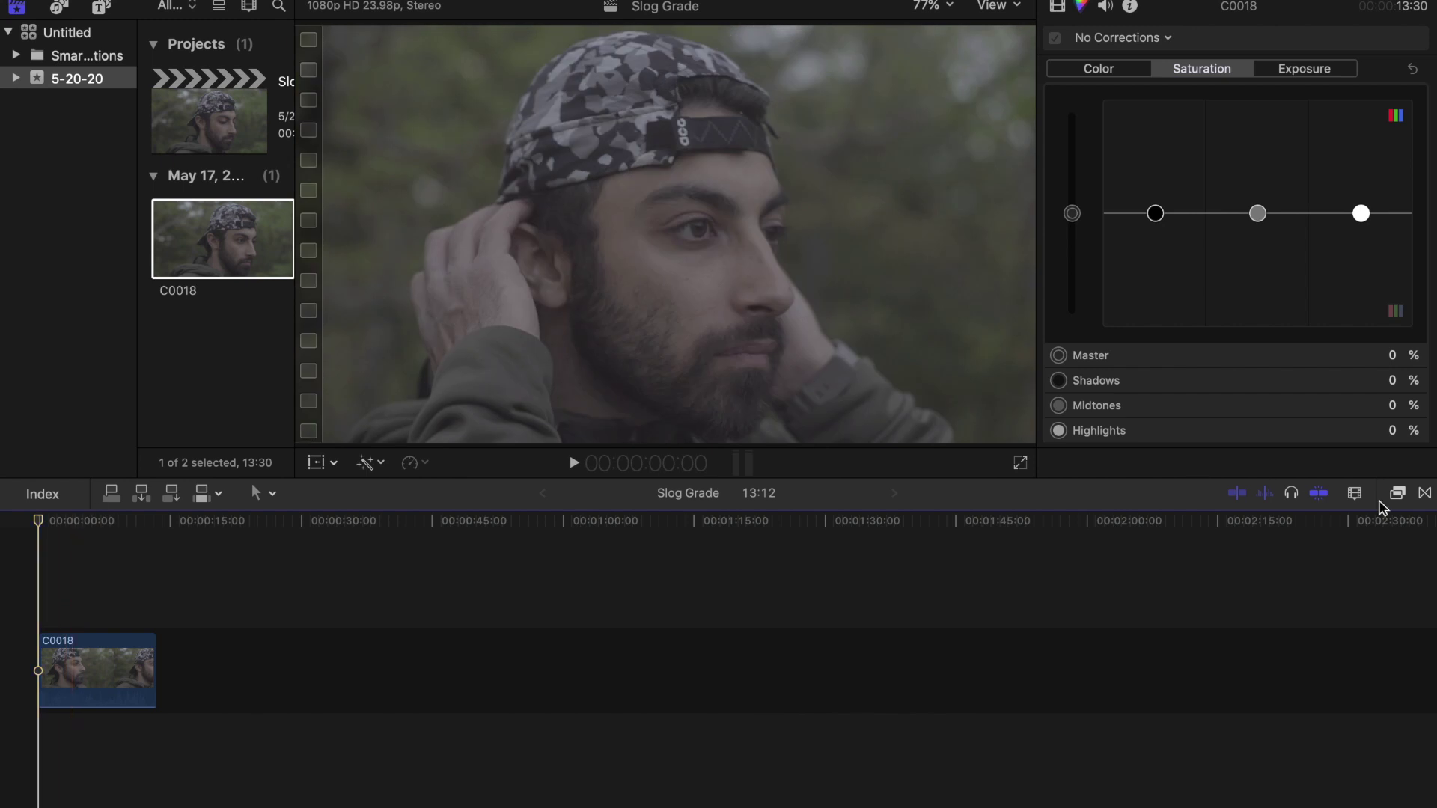
- Apply the Custom LUT effect to clip C0018 with the 5 ARRI Utopia G10 sl2sg3cine LUT and compare it off and on
left_click(1399, 494)
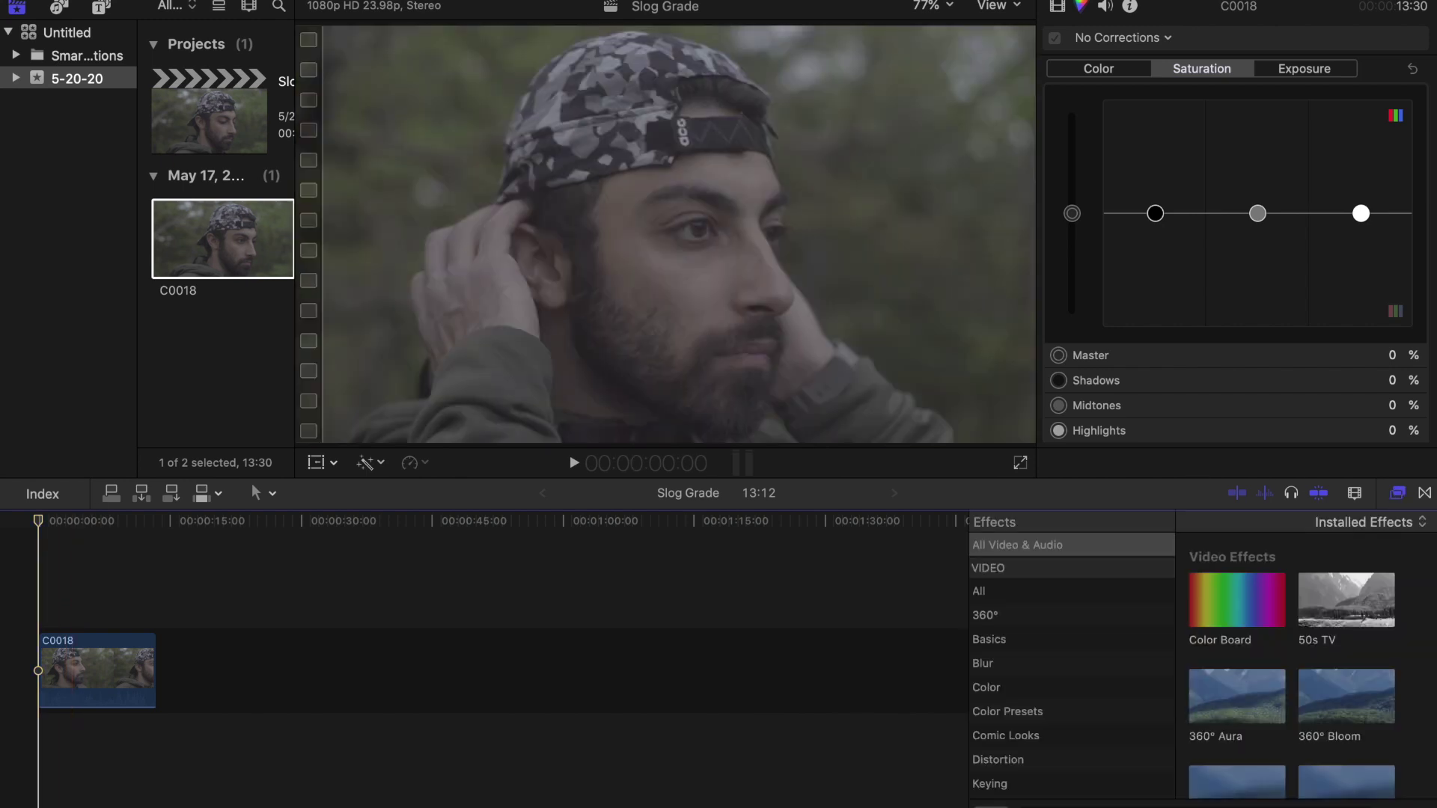
type("lut")
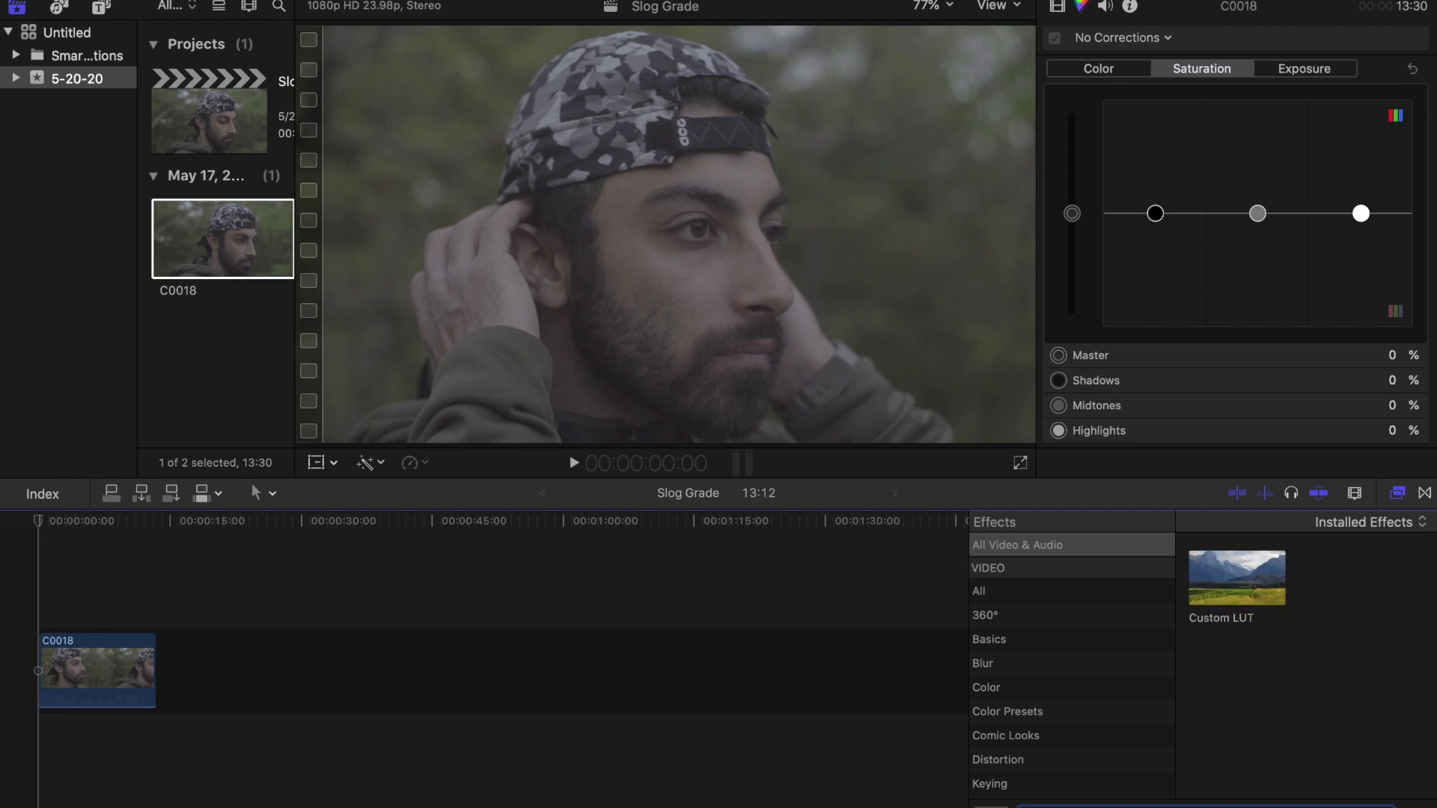
left_click_drag(1260, 577, 78, 668)
left_click(1318, 89)
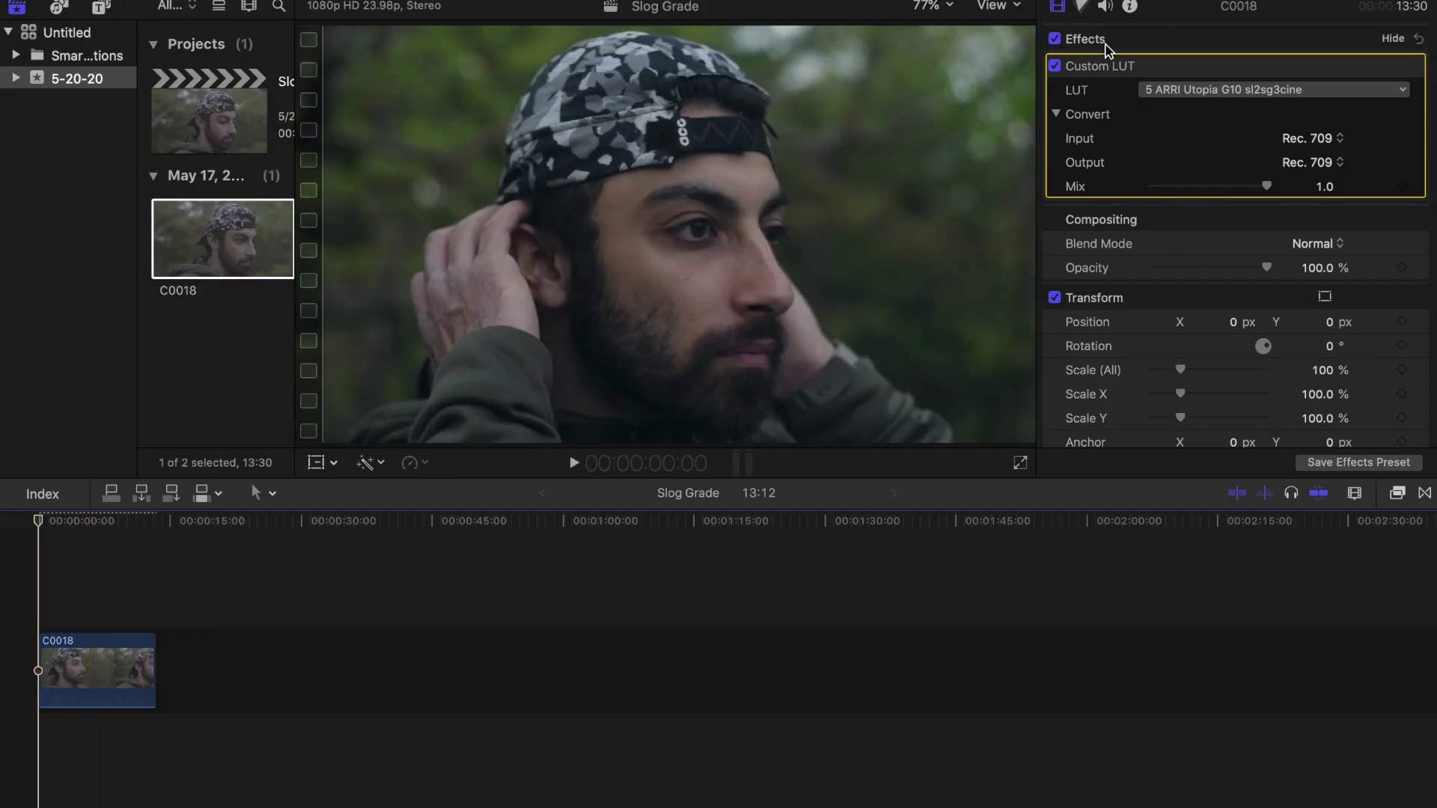
left_click(1056, 66)
left_click(1056, 66)
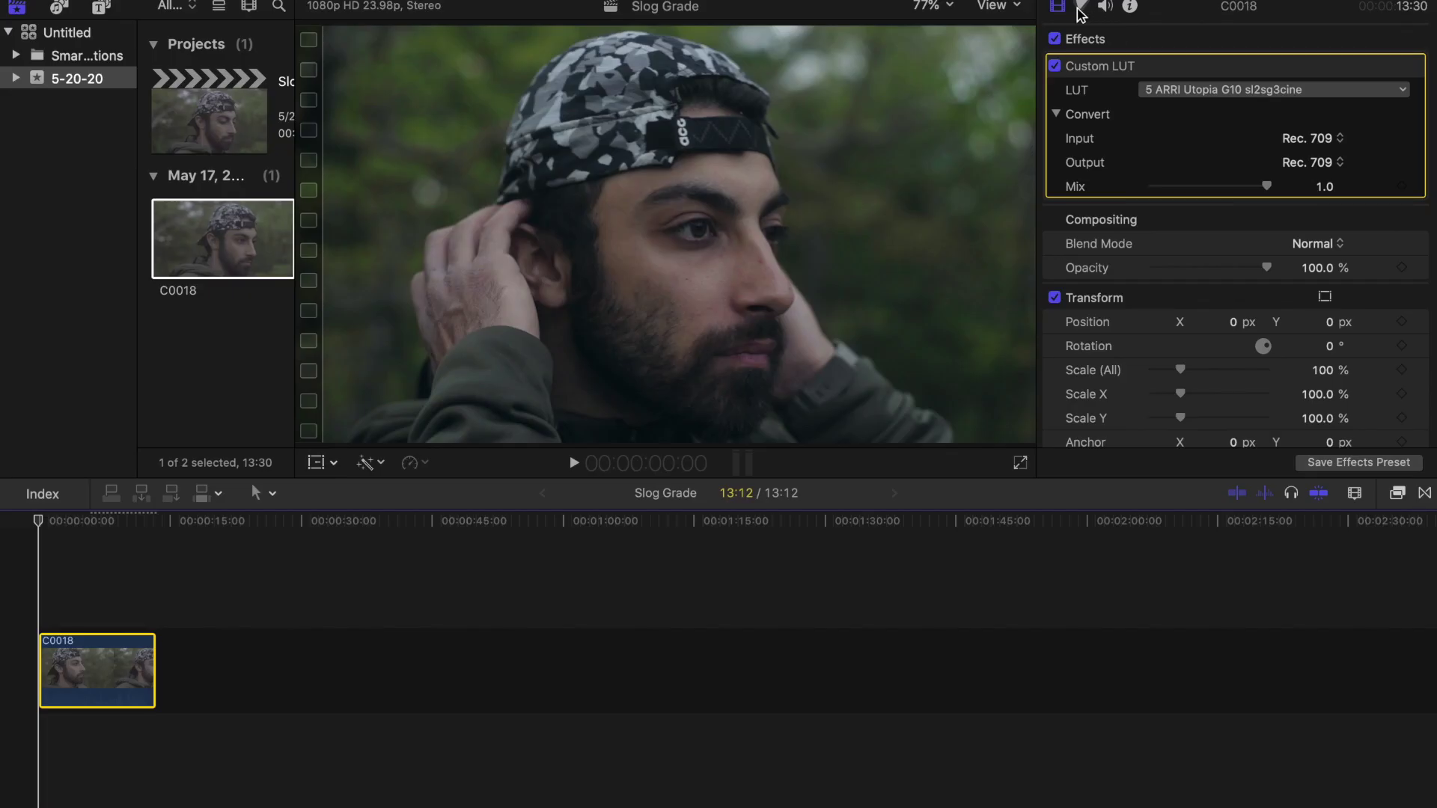
- Add a Color Wheels correction to clip C0018 and look over its master, shadows, highlights and midtones wheels
left_click(1081, 8)
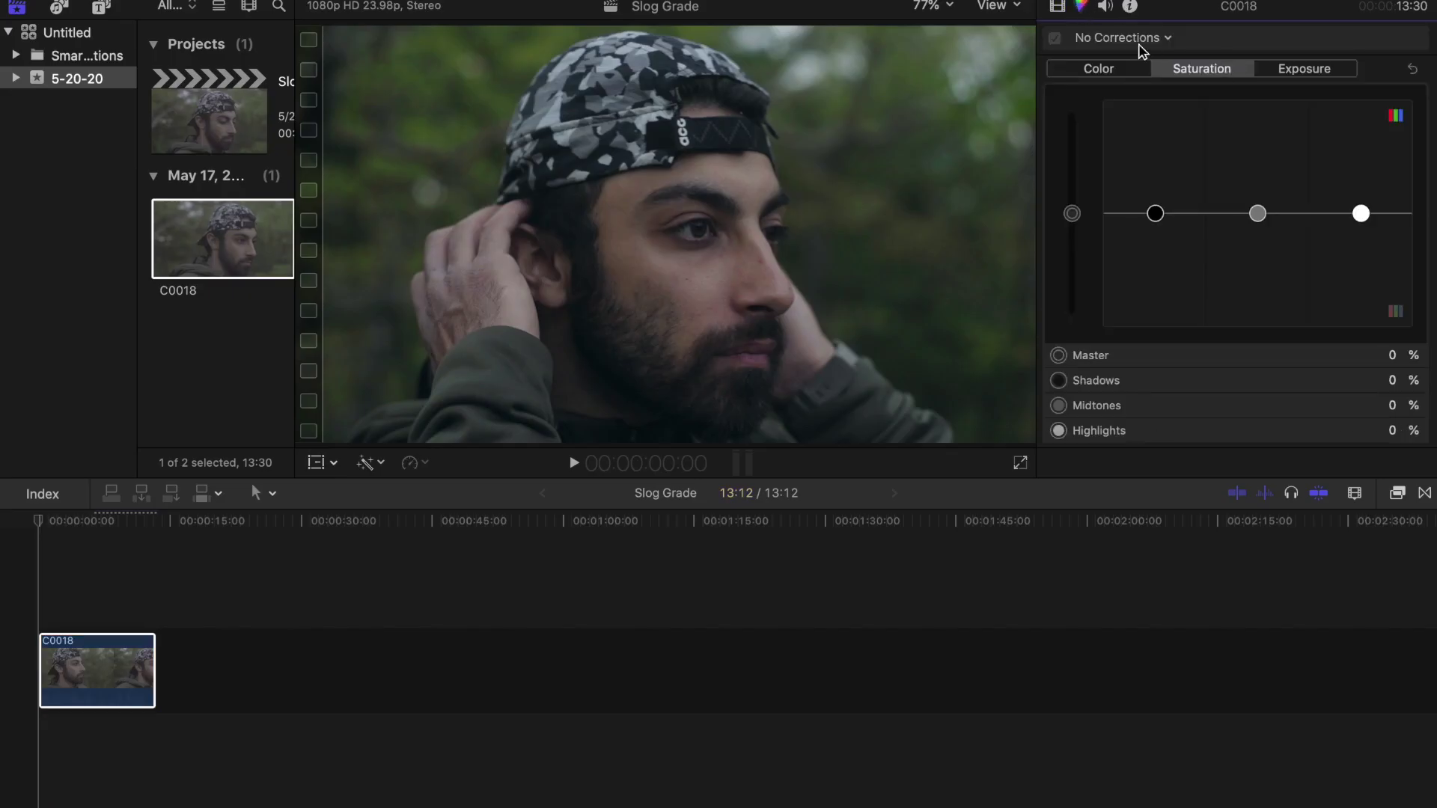
left_click(1168, 39)
left_click(1171, 95)
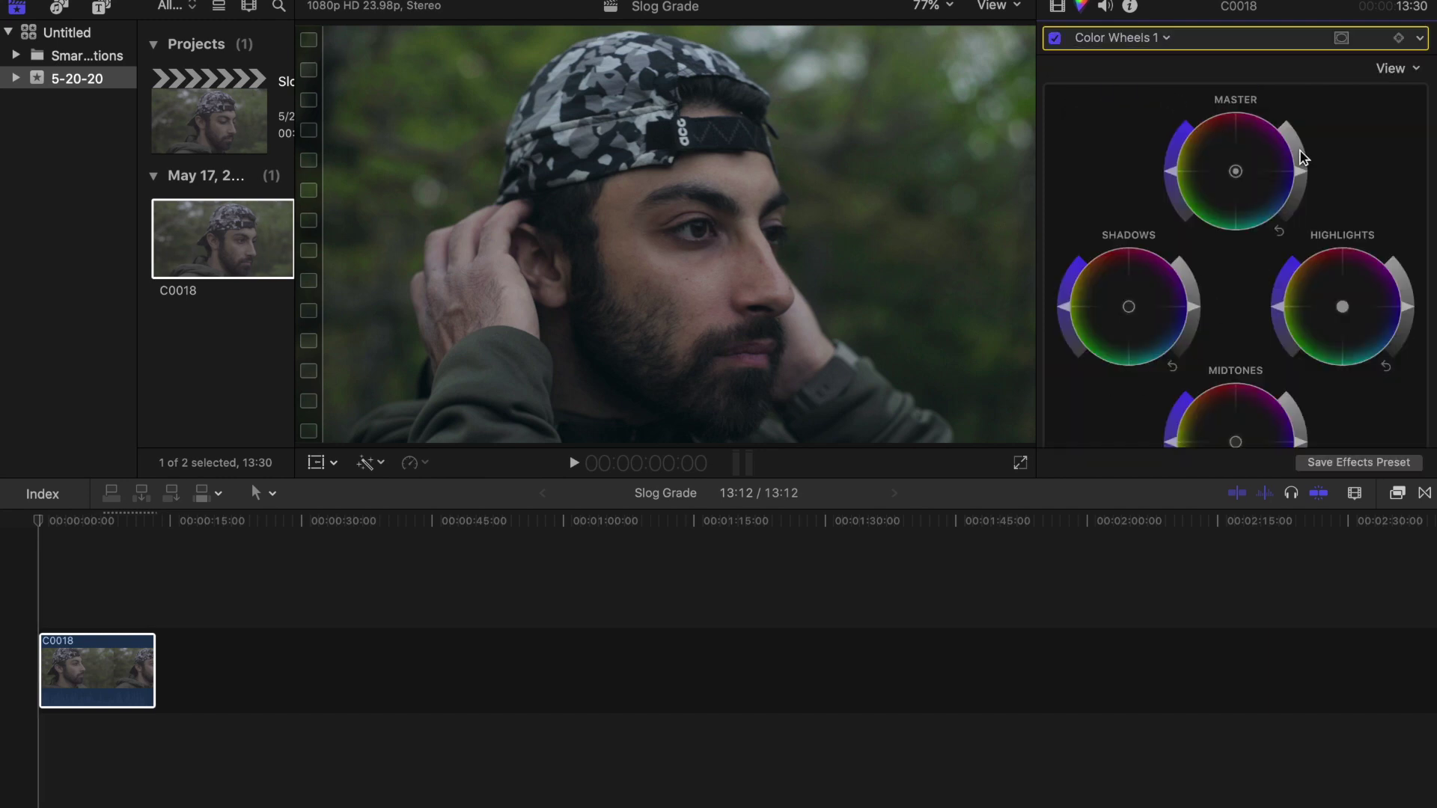
scroll(1254, 304, "down", 3)
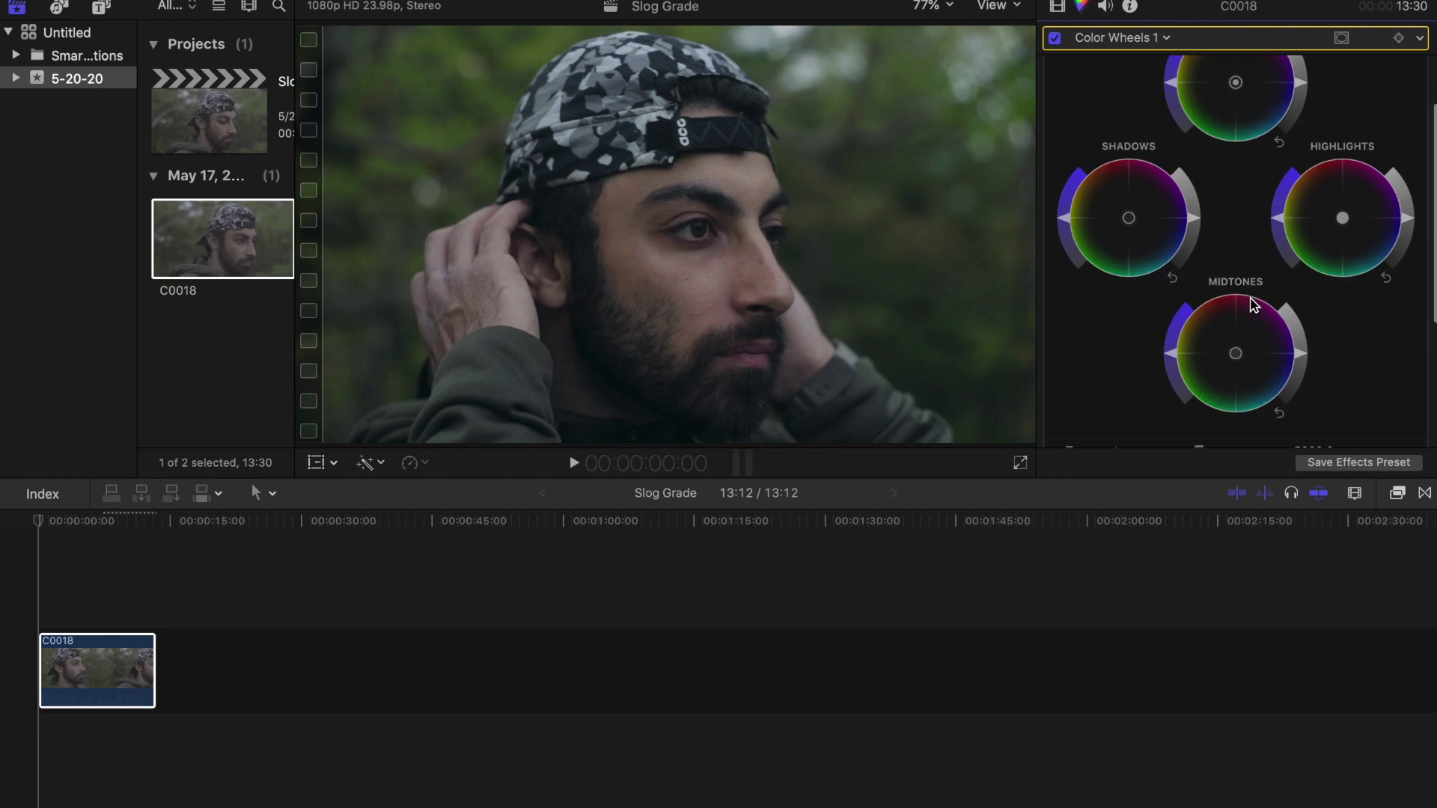
scroll(1195, 355, "down", 3)
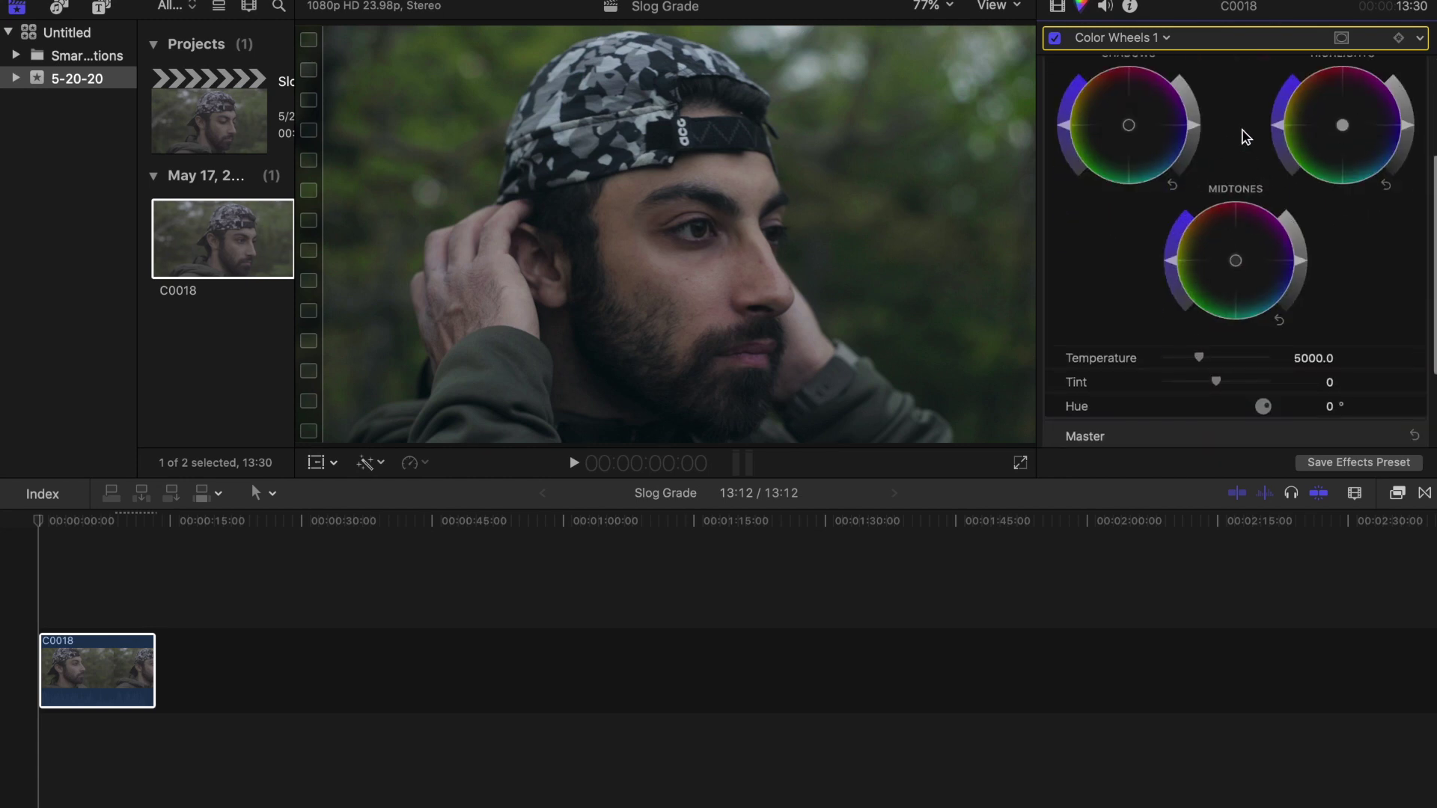
scroll(1237, 133, "up", 3)
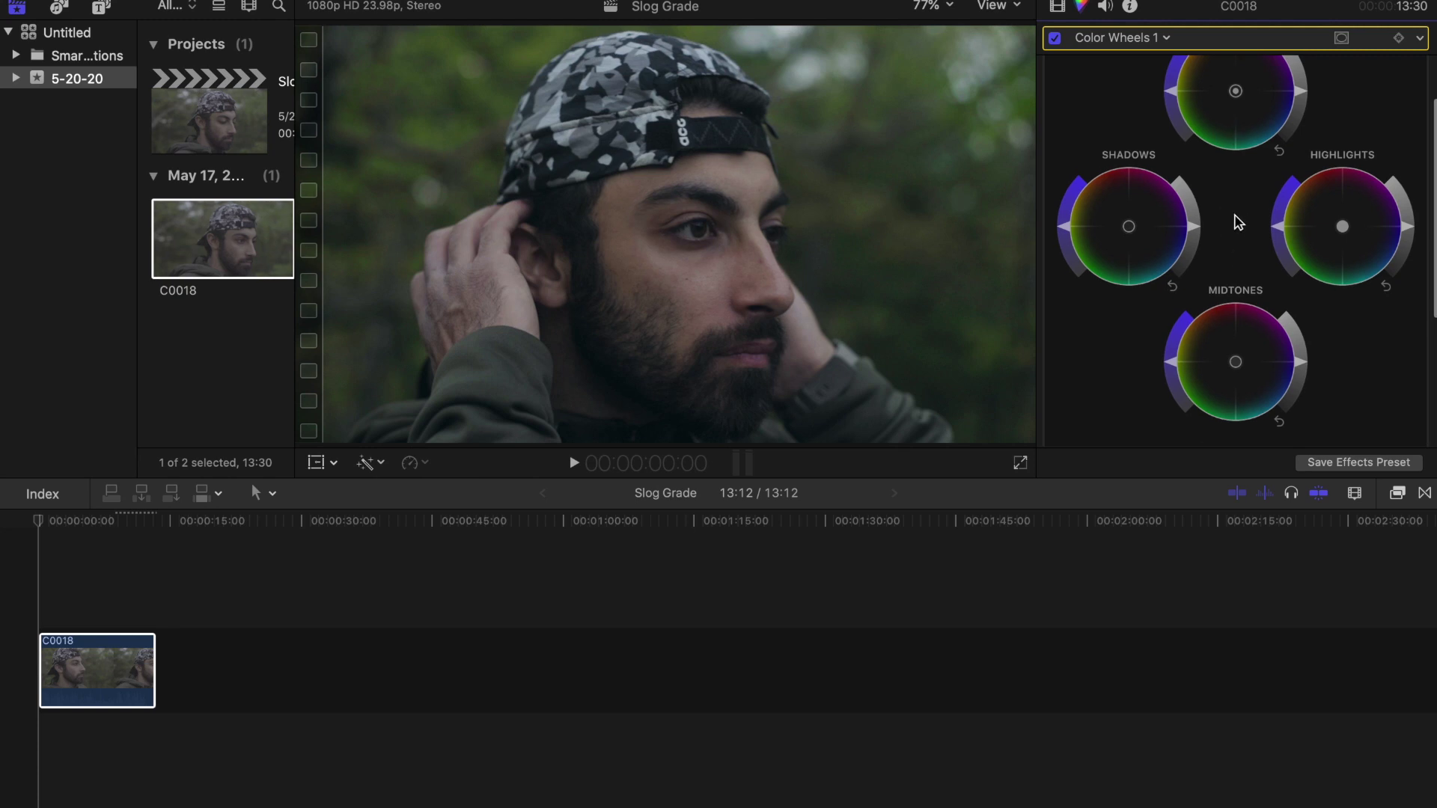
scroll(1237, 222, "up", 3)
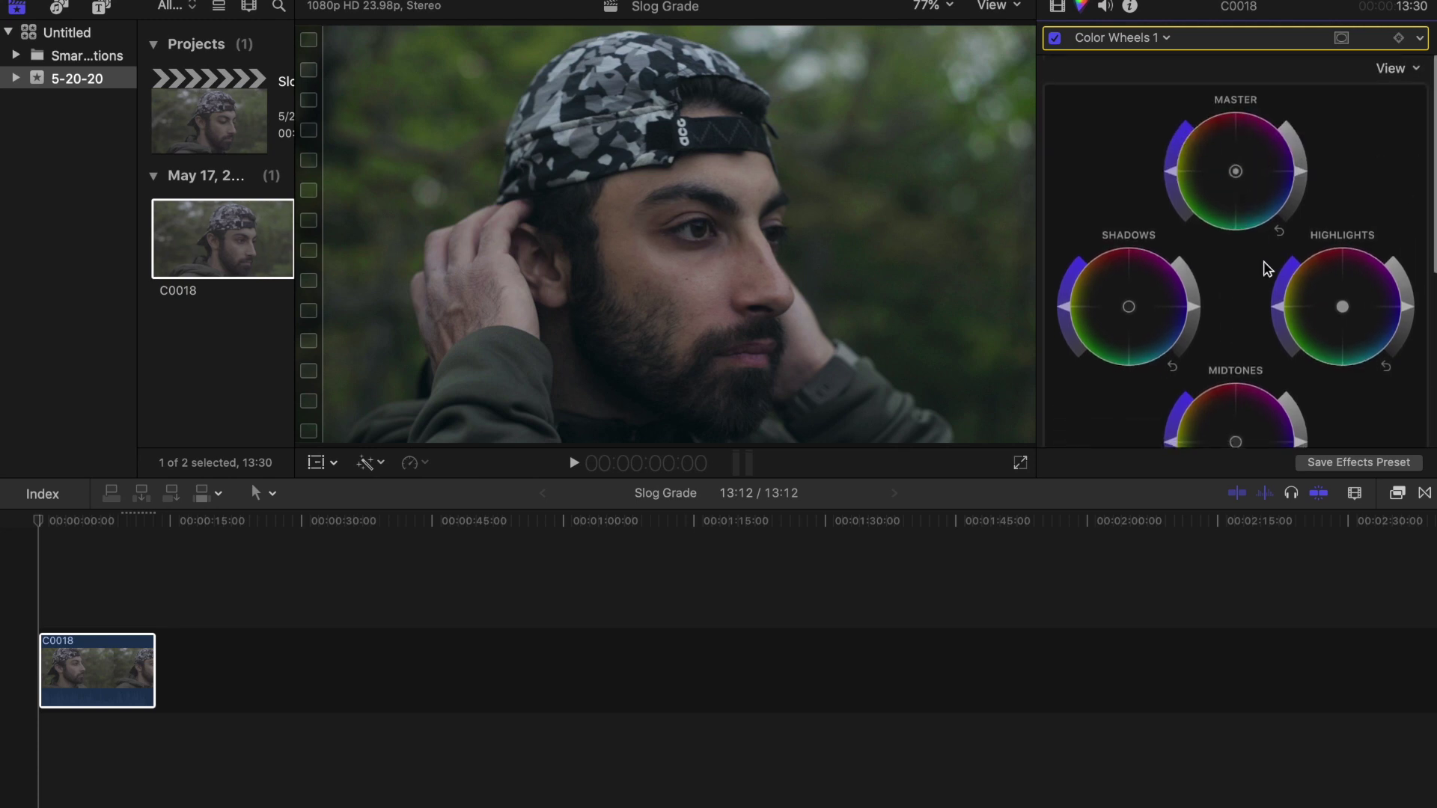
scroll(1234, 311, "down", 2)
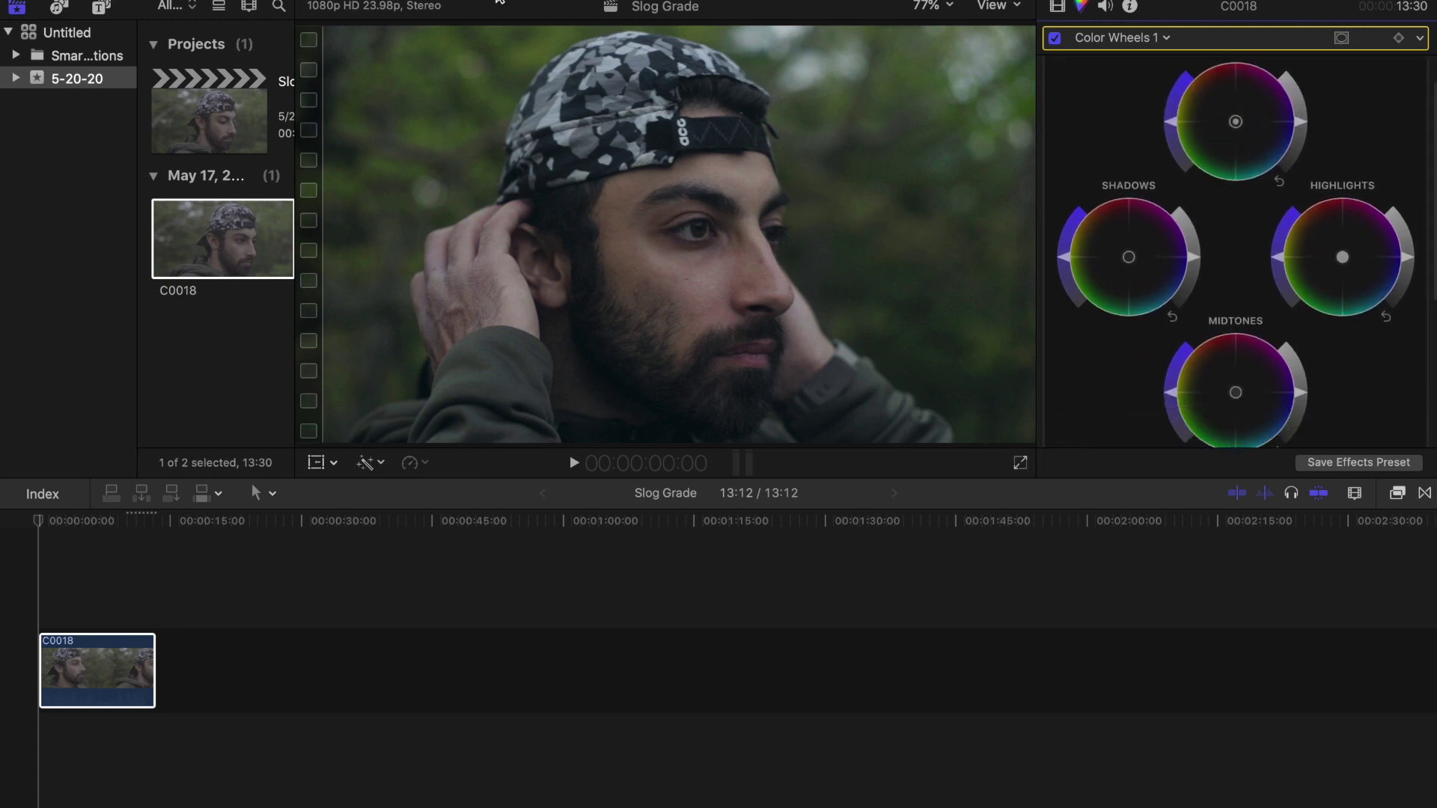
- Switch to the Color & Effects workspace to display the video scopes
left_click(517, 0)
mouse_move(692, 147)
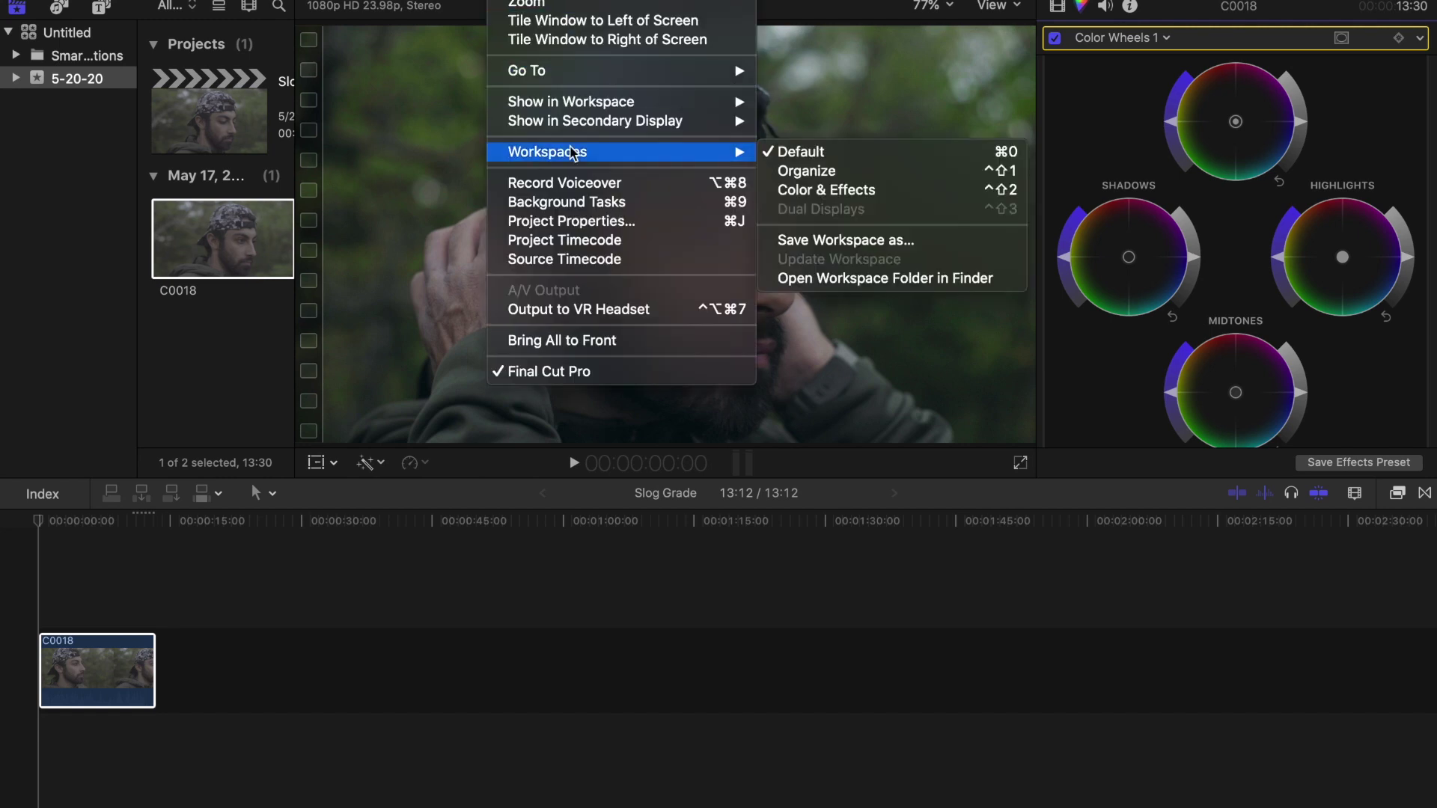
left_click(846, 191)
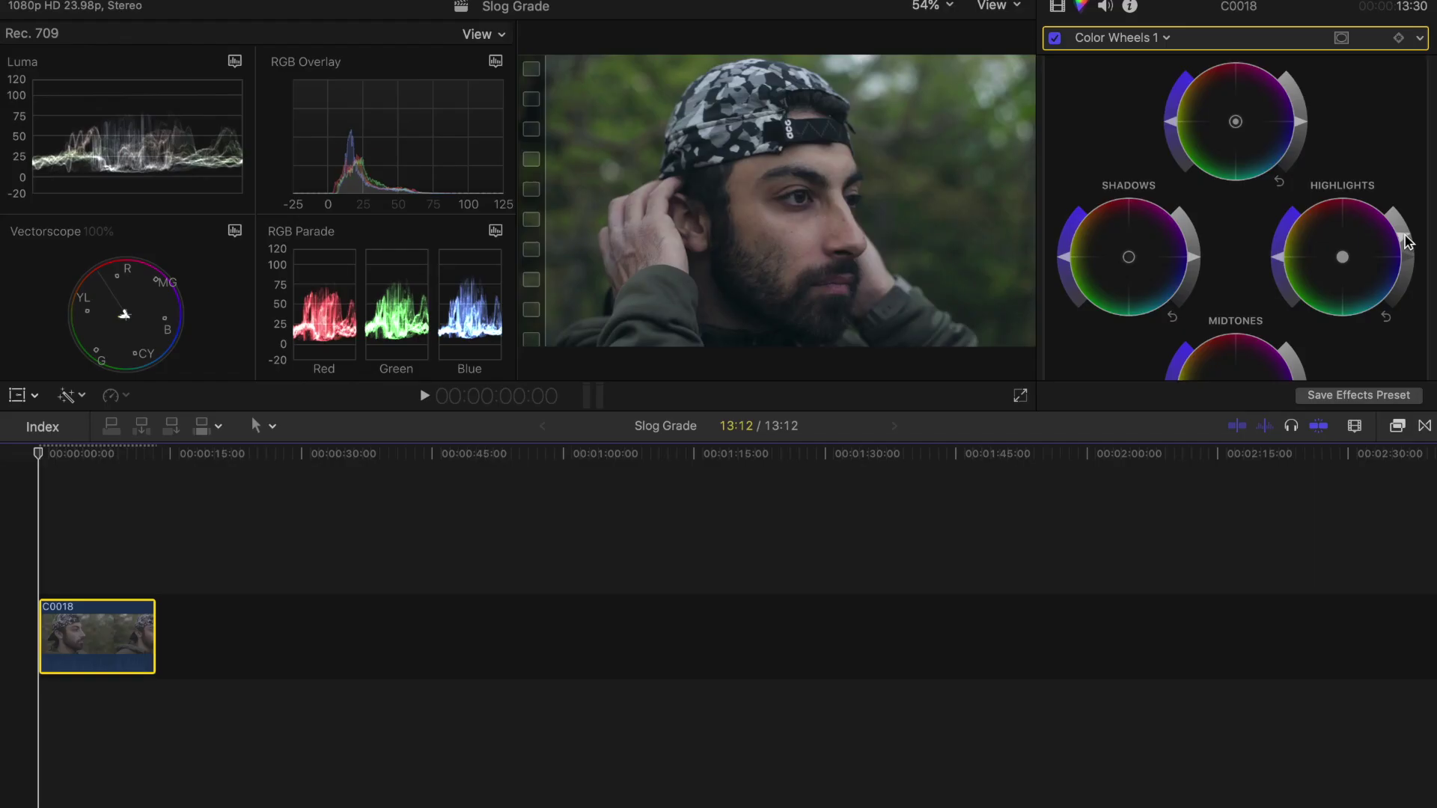
- Raise the brightness of the highlights and slightly lower the brightness of the shadows and midtones in the color wheels
left_click_drag(1406, 244, 1402, 224)
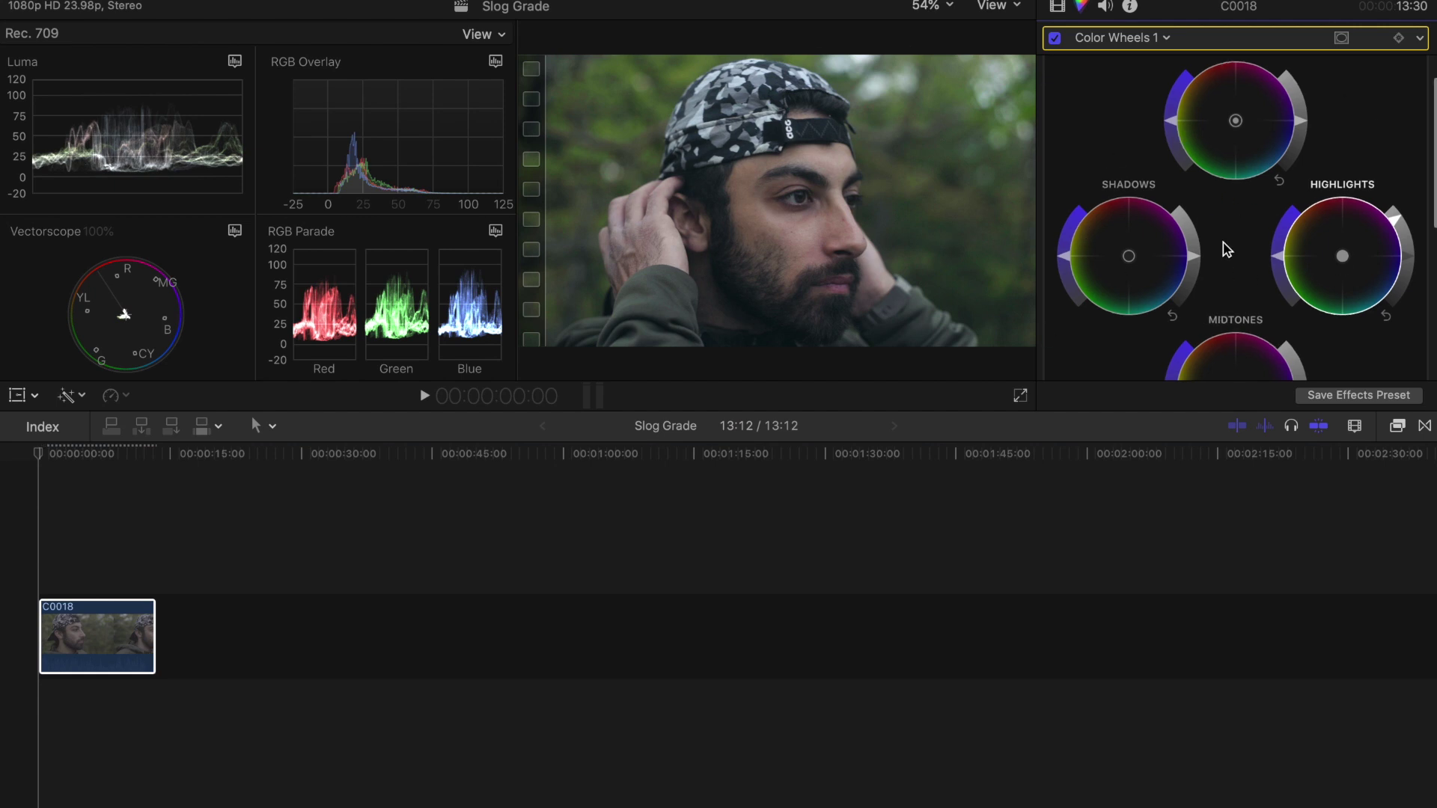
scroll(1227, 249, "down", 1)
left_click_drag(1195, 233, 1197, 236)
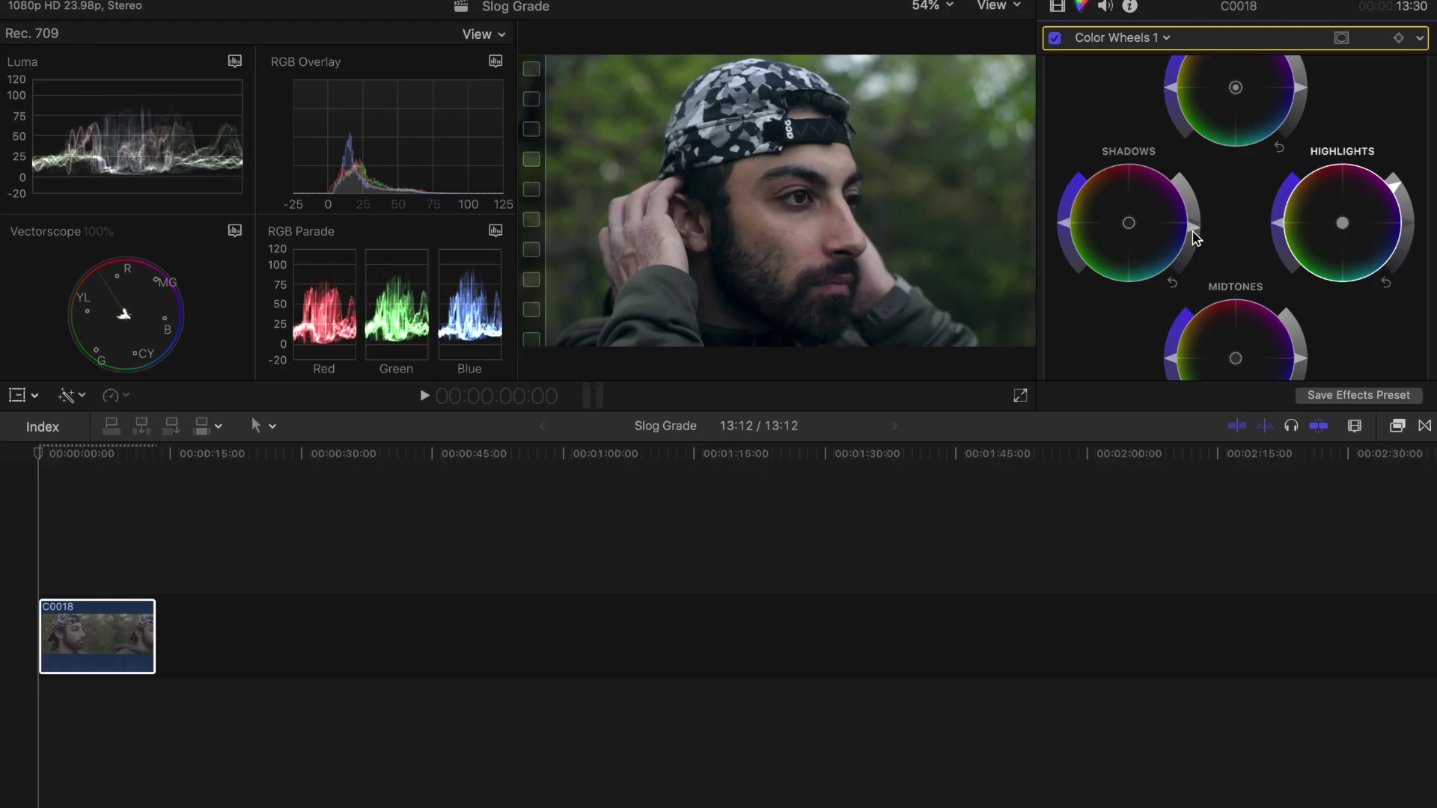
left_click_drag(1196, 234, 1196, 239)
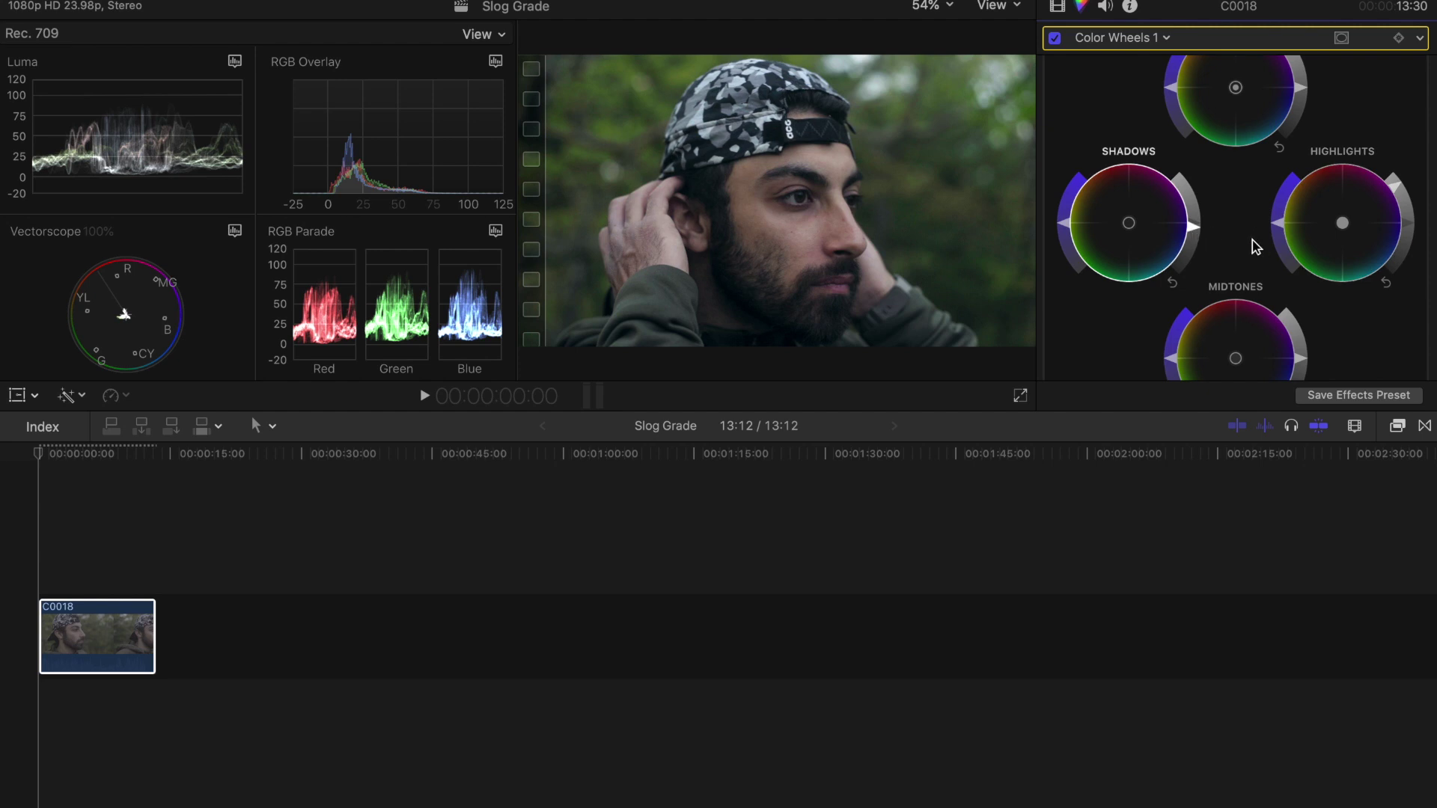
scroll(1235, 236, "down", 3)
left_click_drag(1304, 264, 1303, 266)
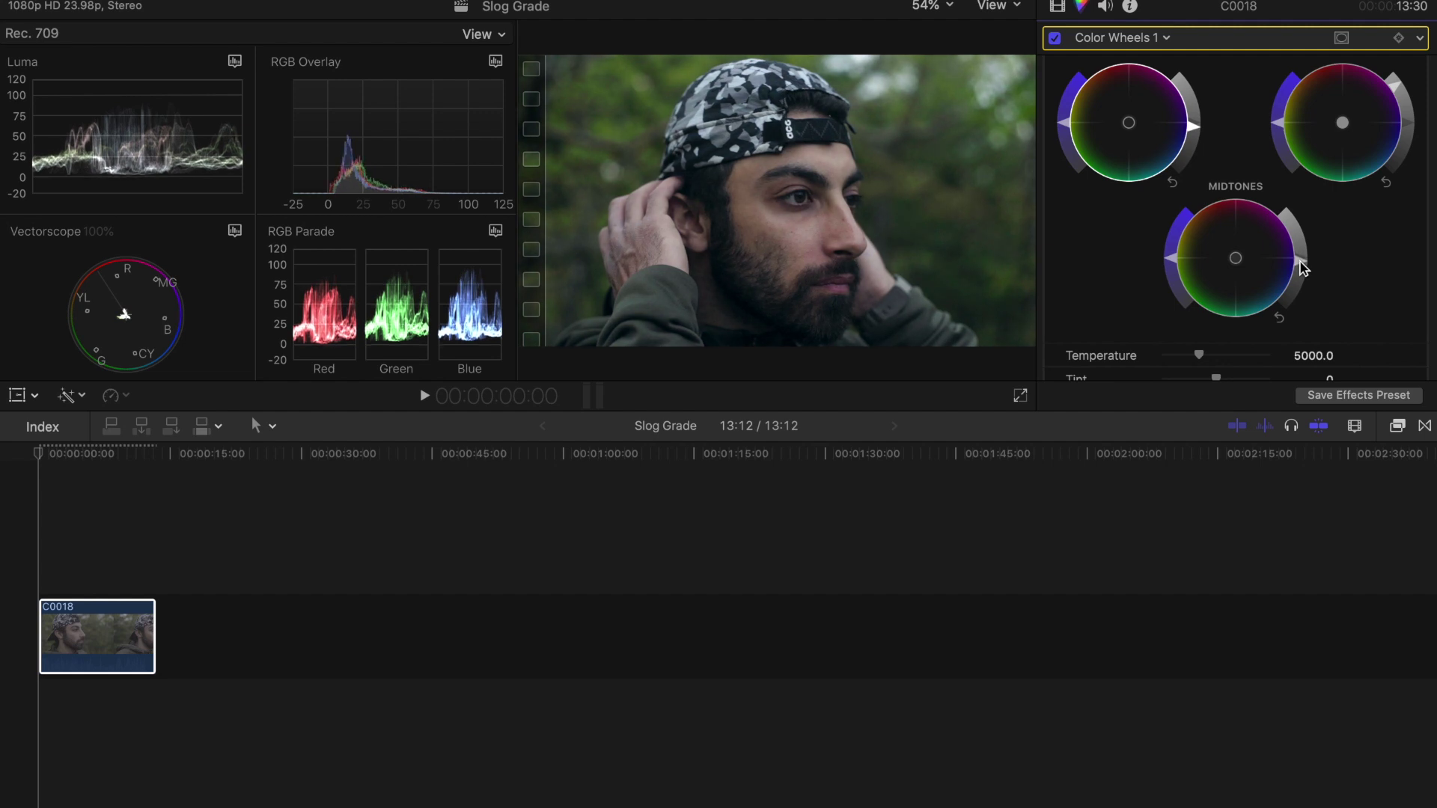
- Set the color wheels' temperature to 6000
scroll(1347, 282, "down", 2)
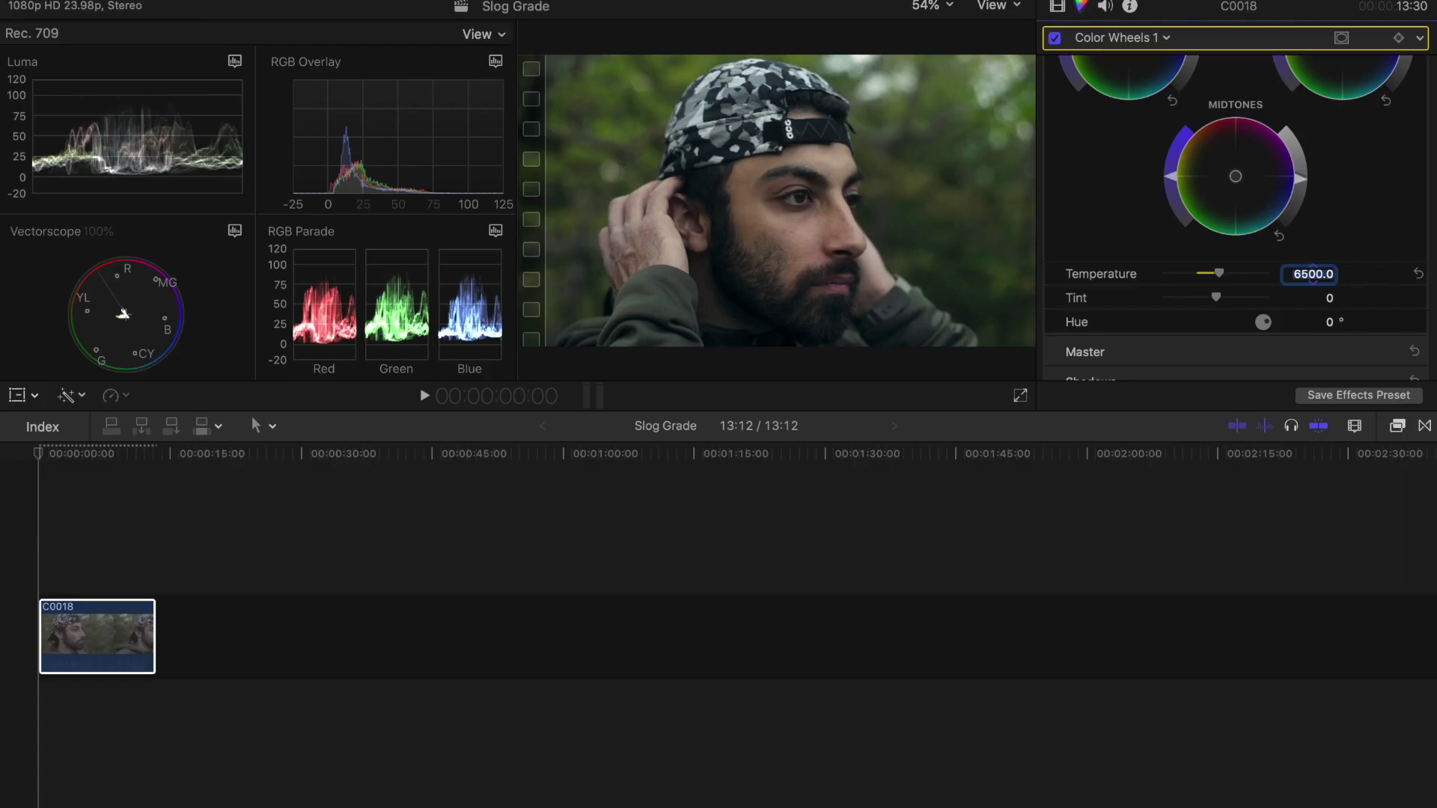
left_click(1333, 278)
type("6000")
key("Return")
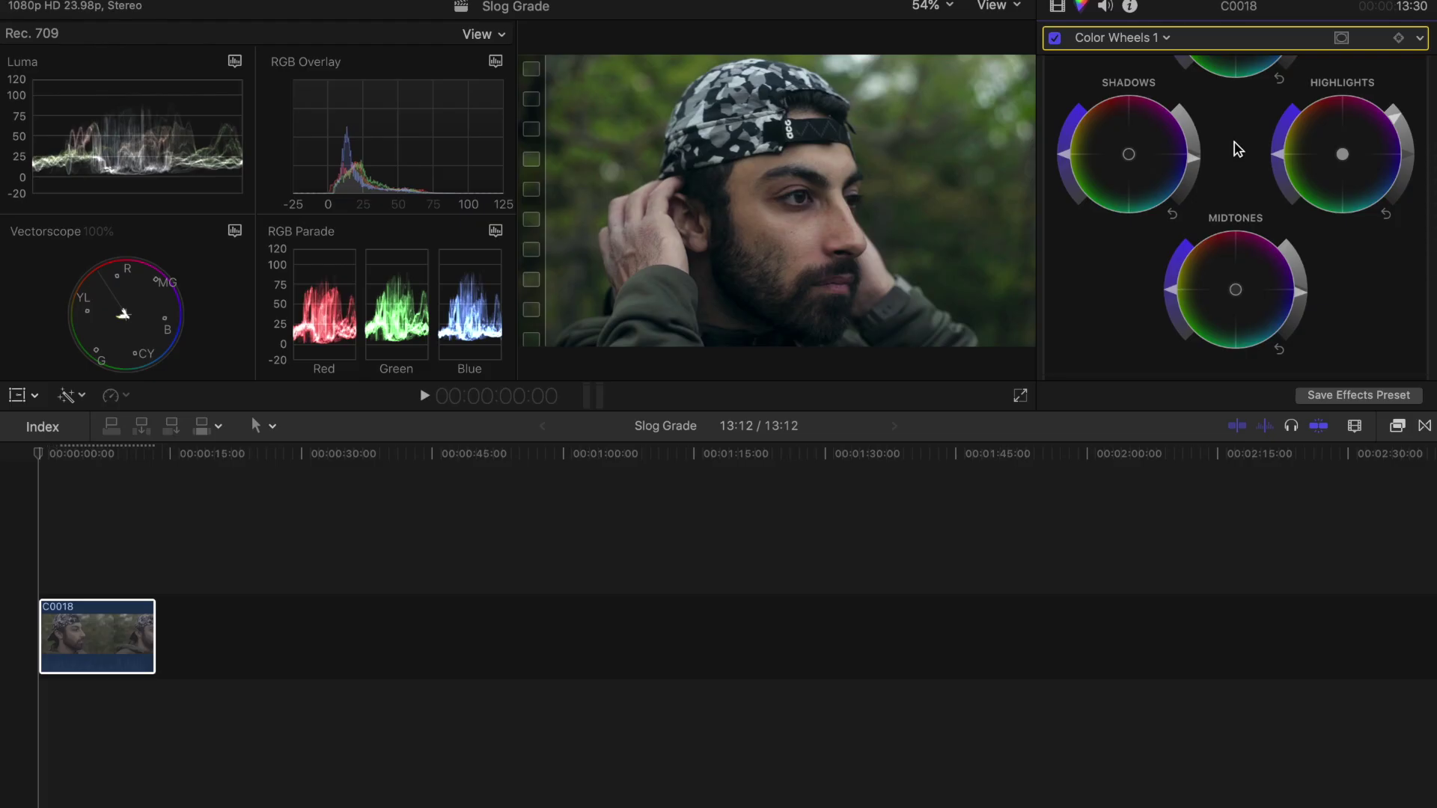
- Shift the highlights' color slightly toward orange-red and the shadows' color slightly toward blue
scroll(1239, 149, "up", 2)
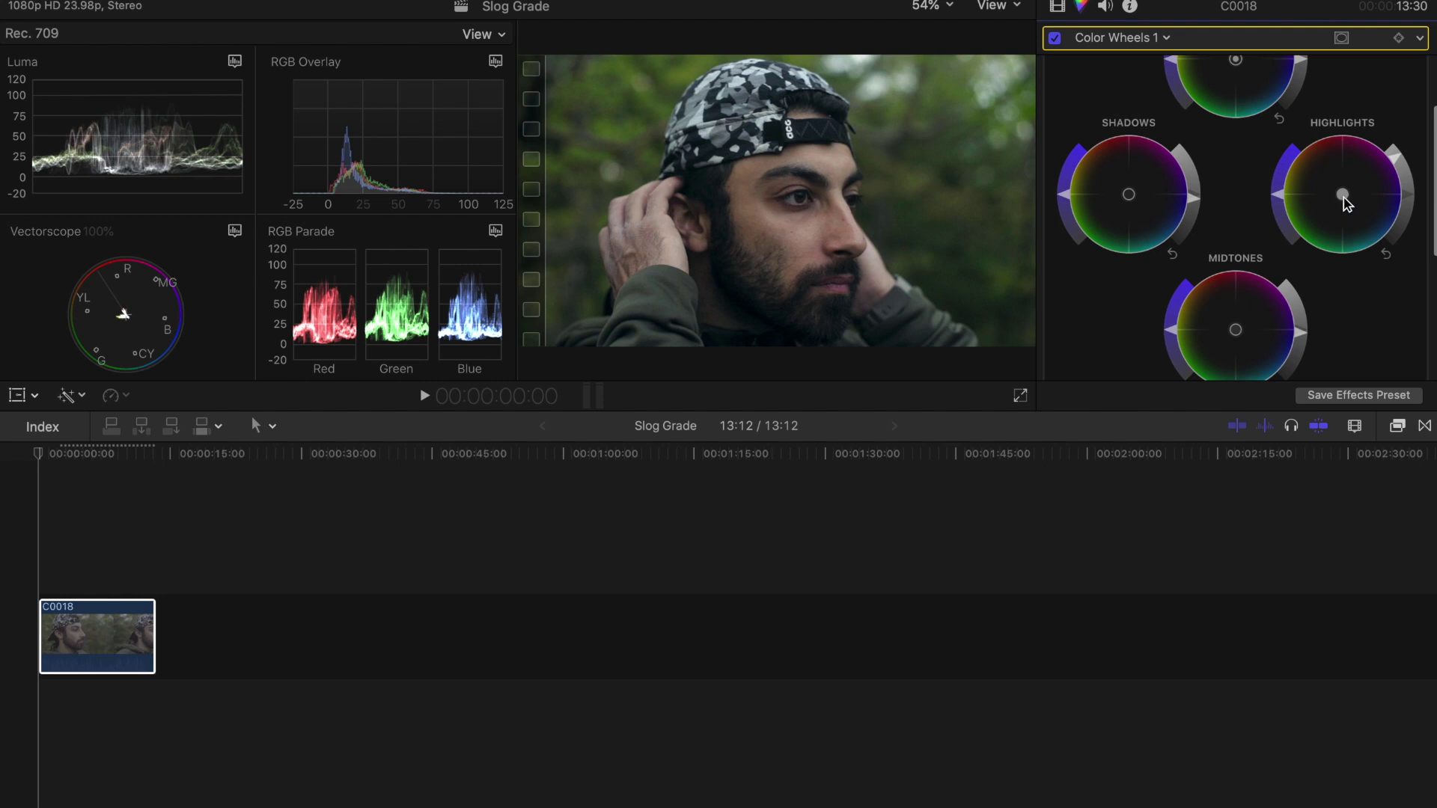
left_click_drag(1344, 197, 1347, 188)
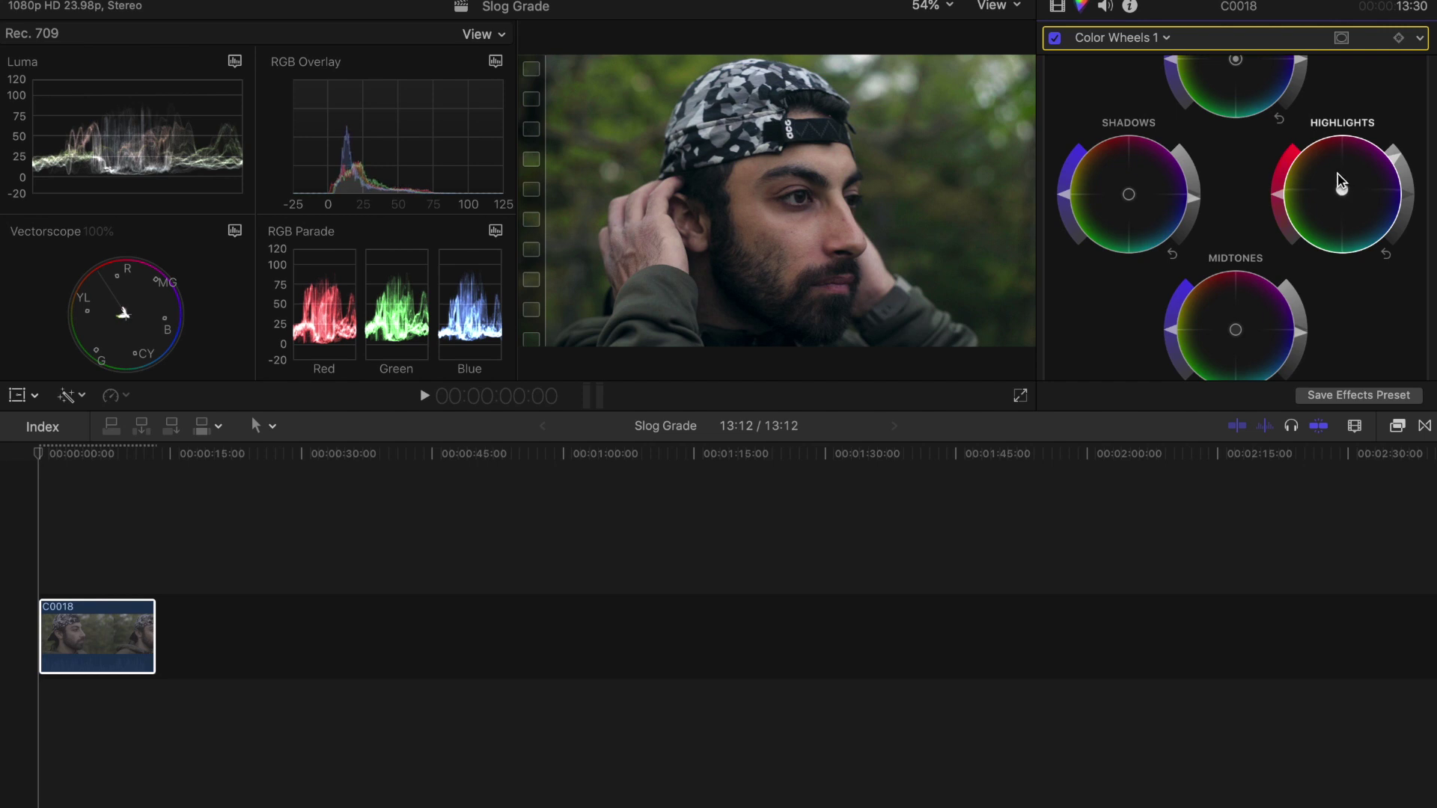
left_click_drag(1340, 186, 1341, 181)
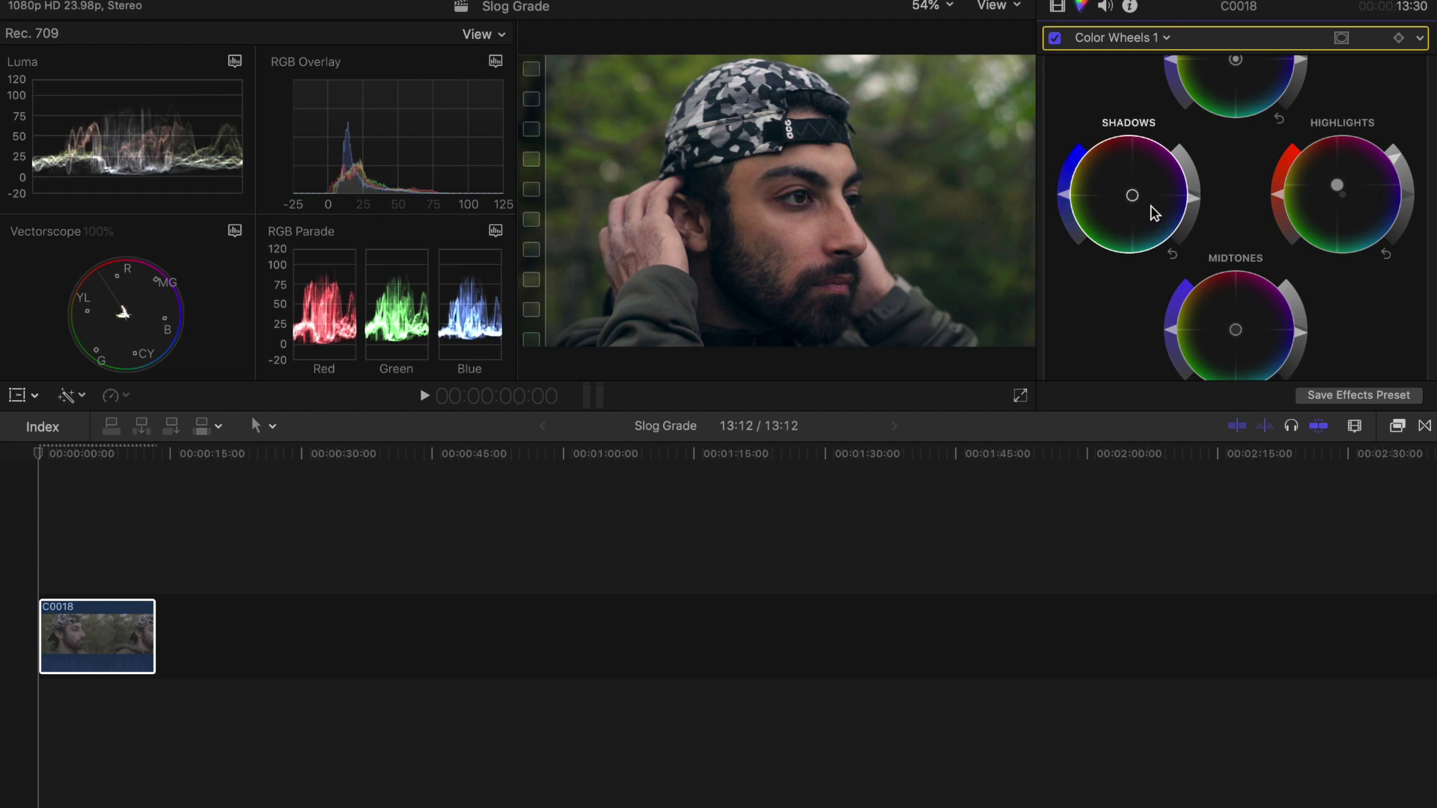
left_click_drag(1162, 209, 1150, 225)
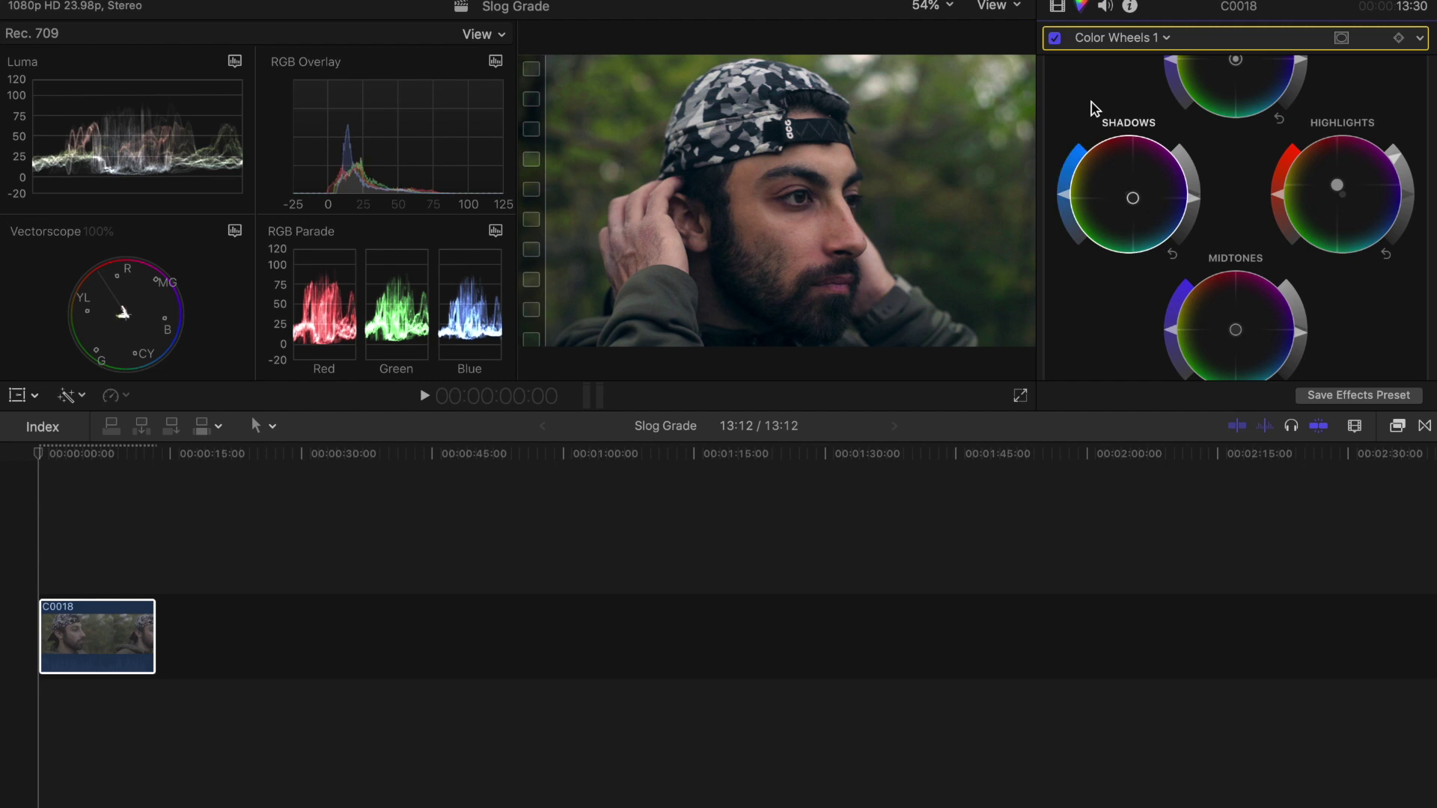
- Turn the Color Wheels correction off and on repeatedly to compare the clip with and without it
left_click(1055, 39)
left_click(1053, 44)
left_click(1053, 43)
left_click(1055, 39)
left_click(1055, 38)
left_click(1055, 38)
- Disable the Color Wheels and Custom LUT effects in turn to compare with the ungraded clip, and re-enable both
left_click(1058, 6)
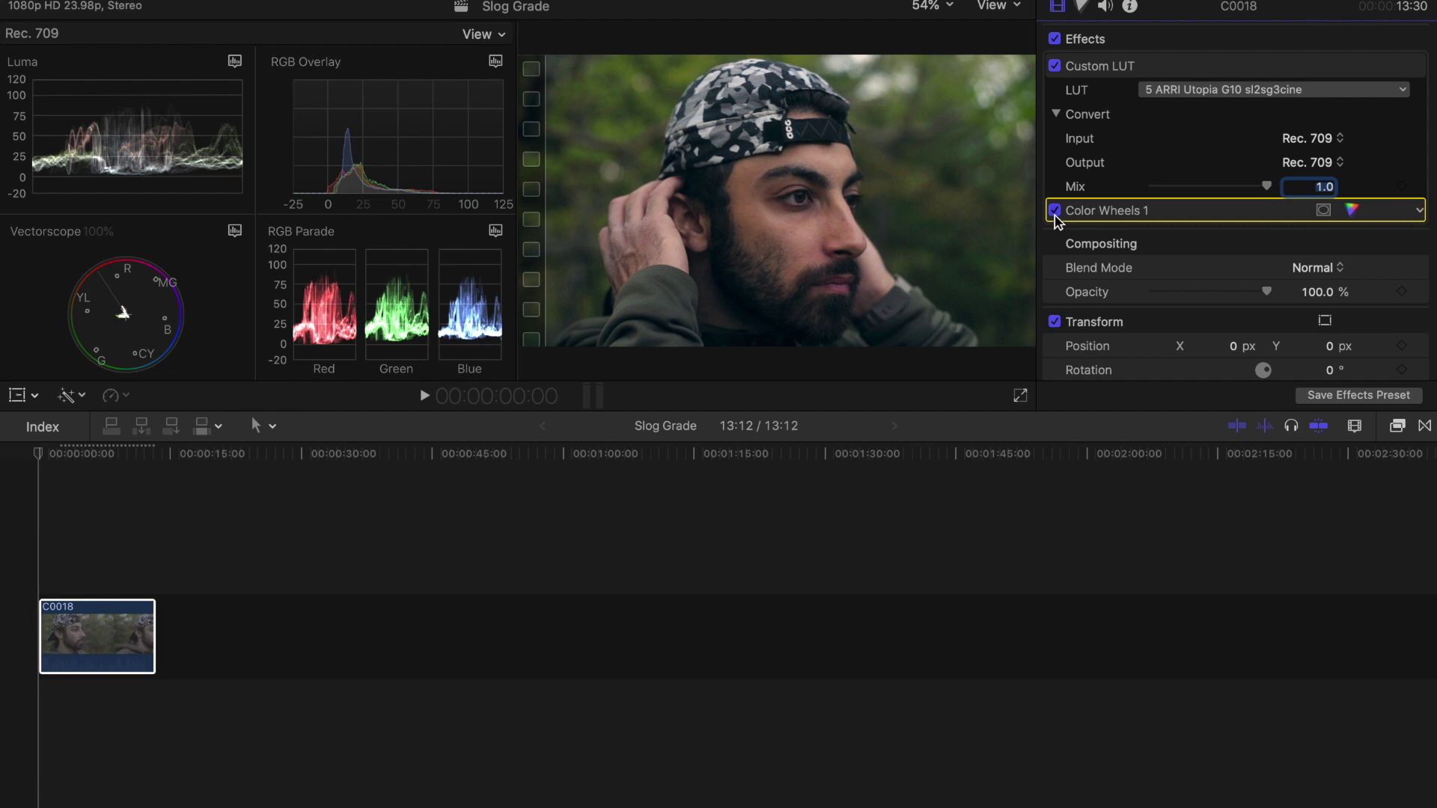
left_click(1055, 211)
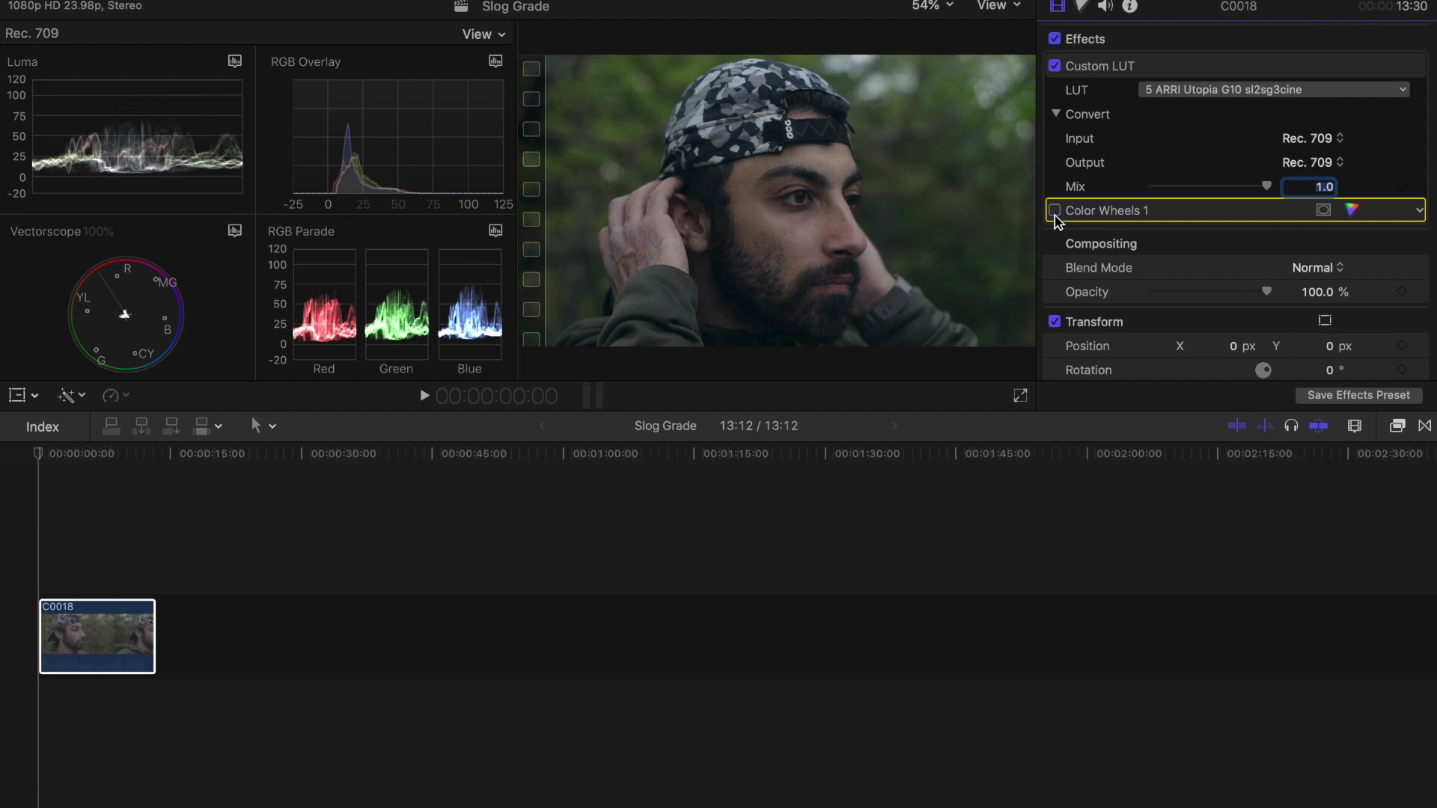
left_click(1054, 65)
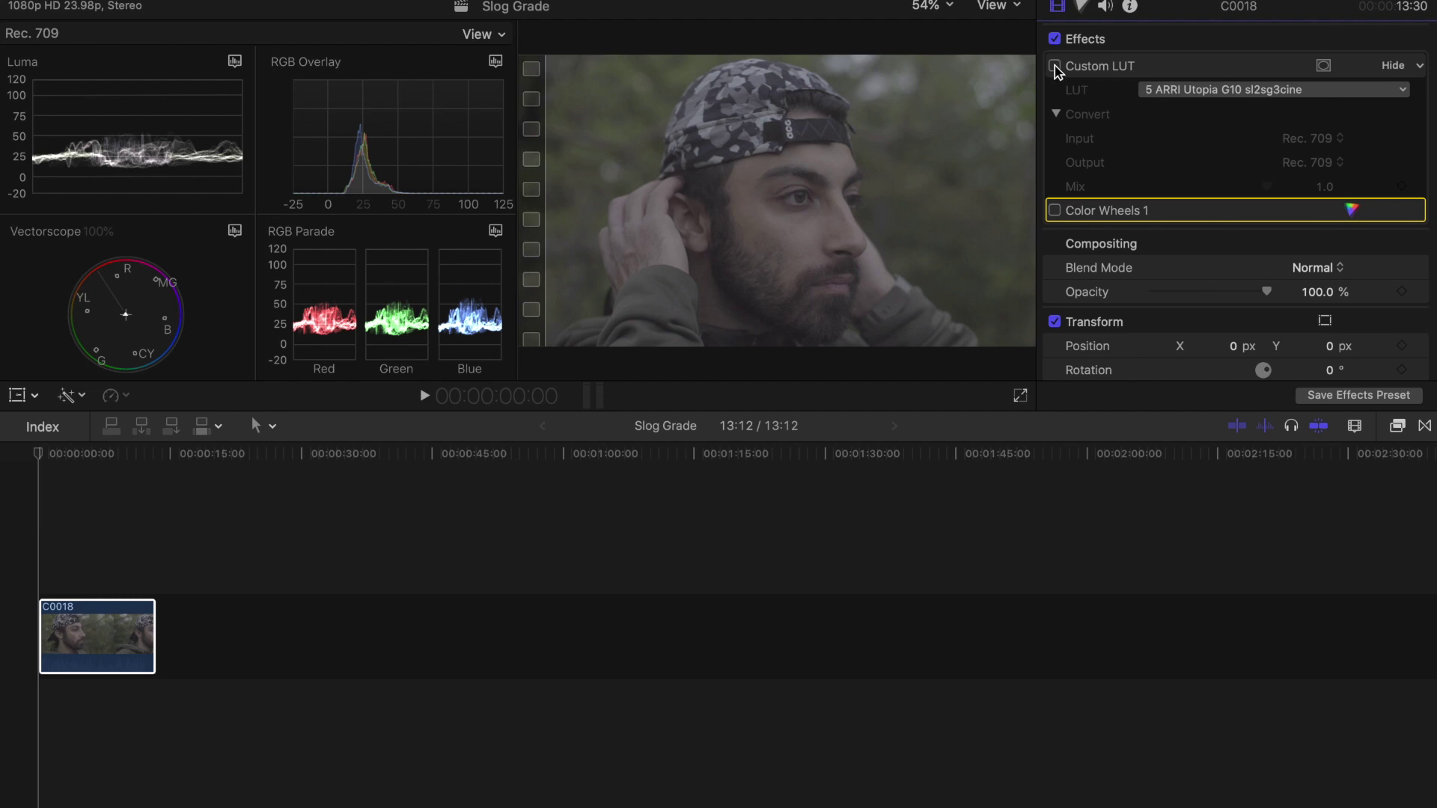
left_click(1055, 66)
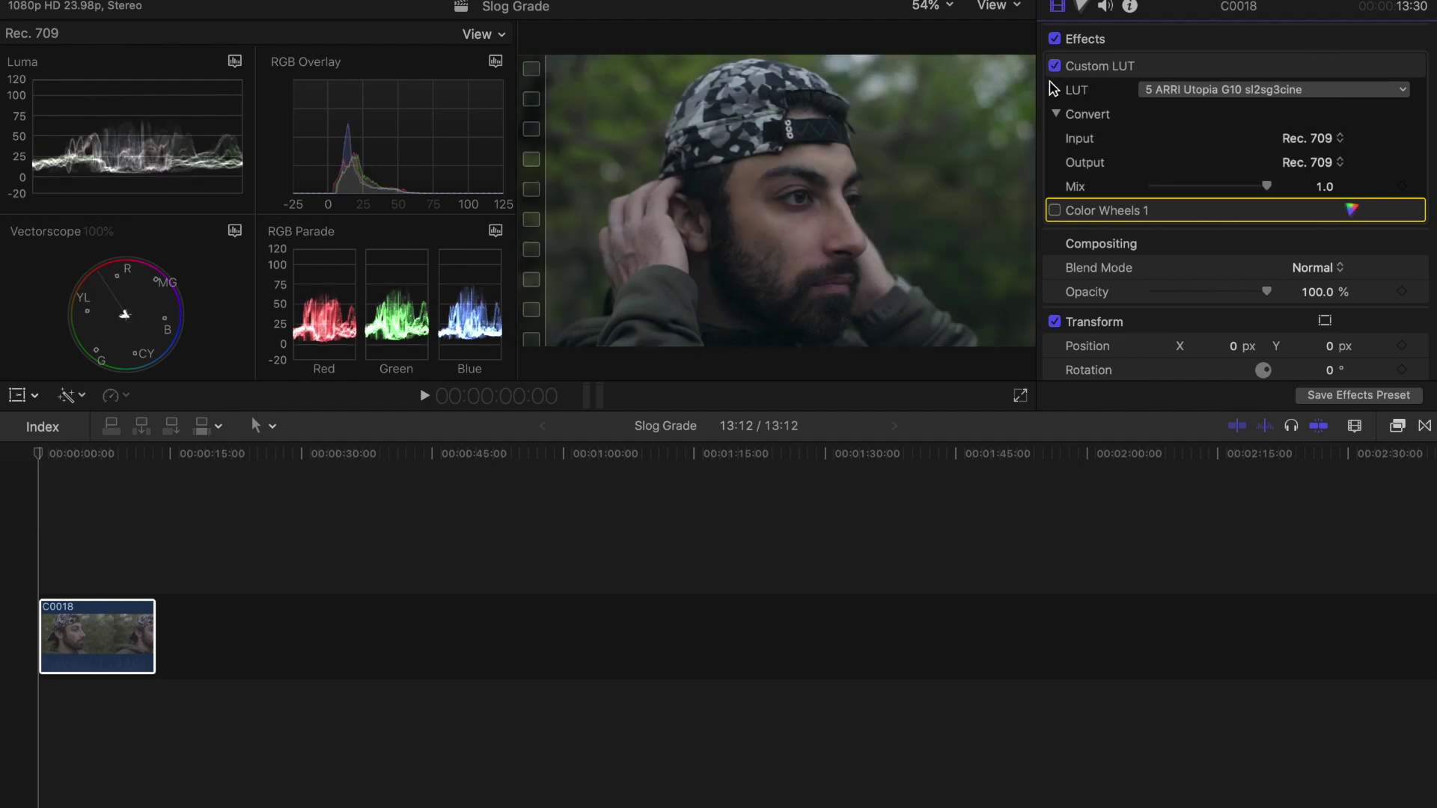
left_click(1054, 211)
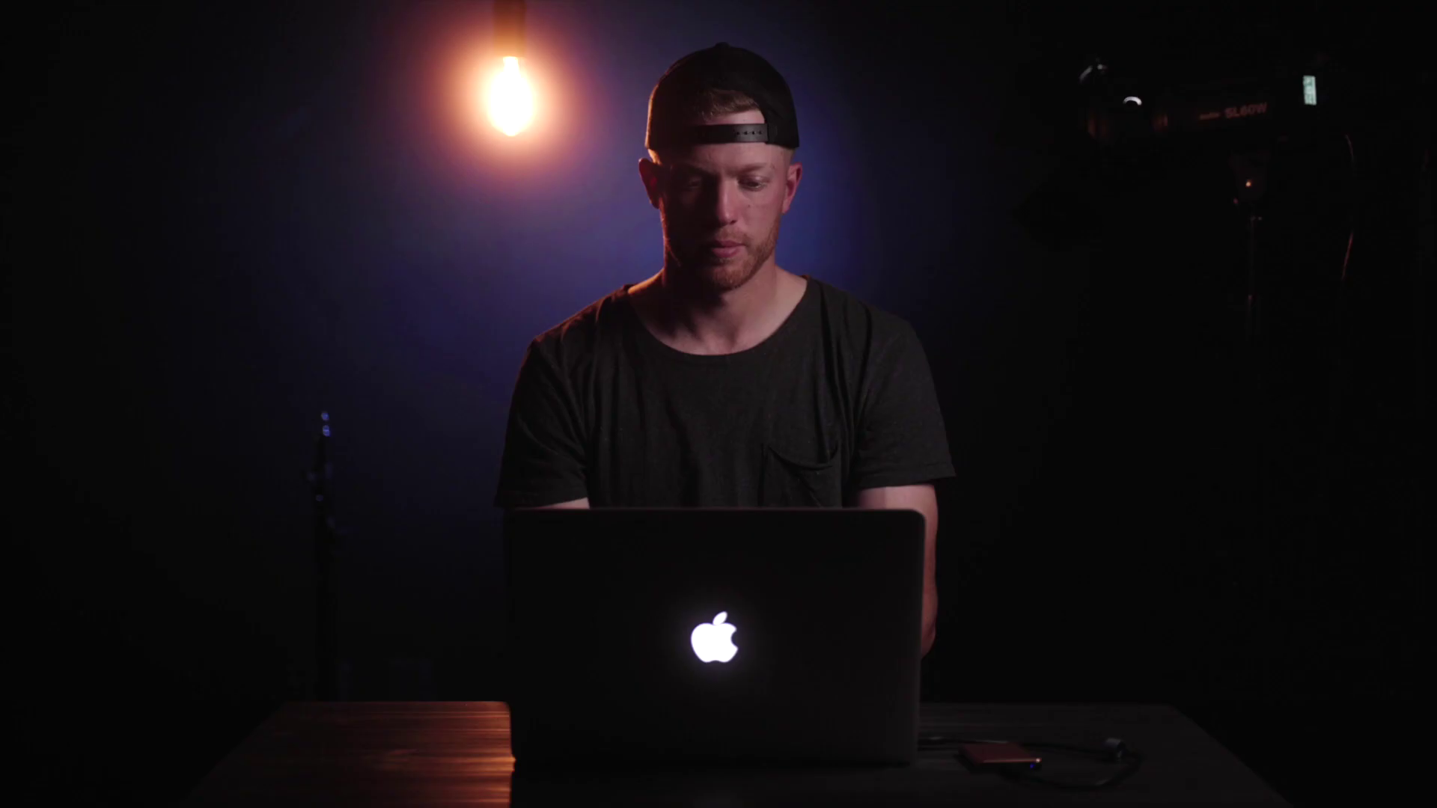